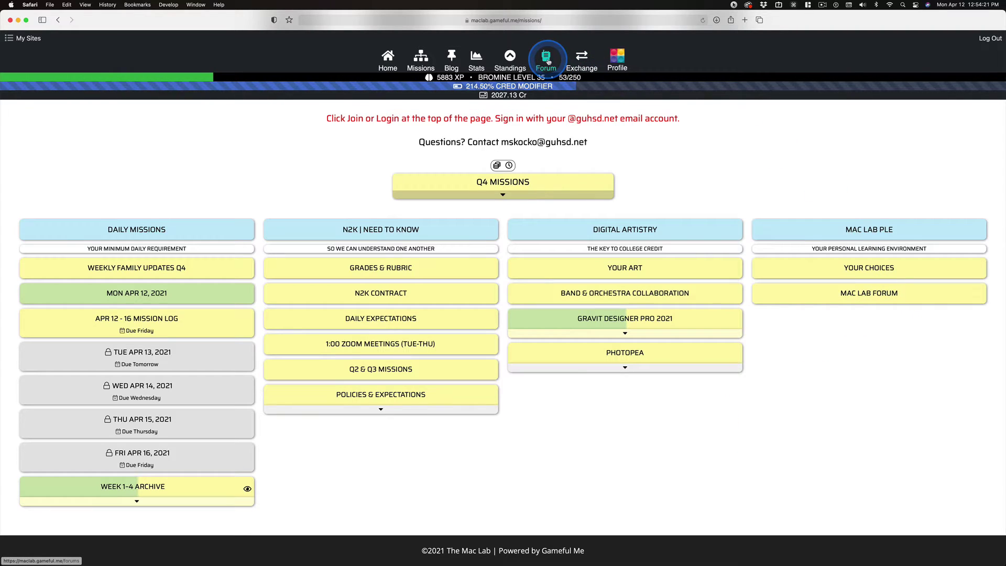
Step: Open the MAC LAB FORUM mission and scroll through its rewards, video and forum rules
{"action": "left_click", "coordinate": [878, 308]}
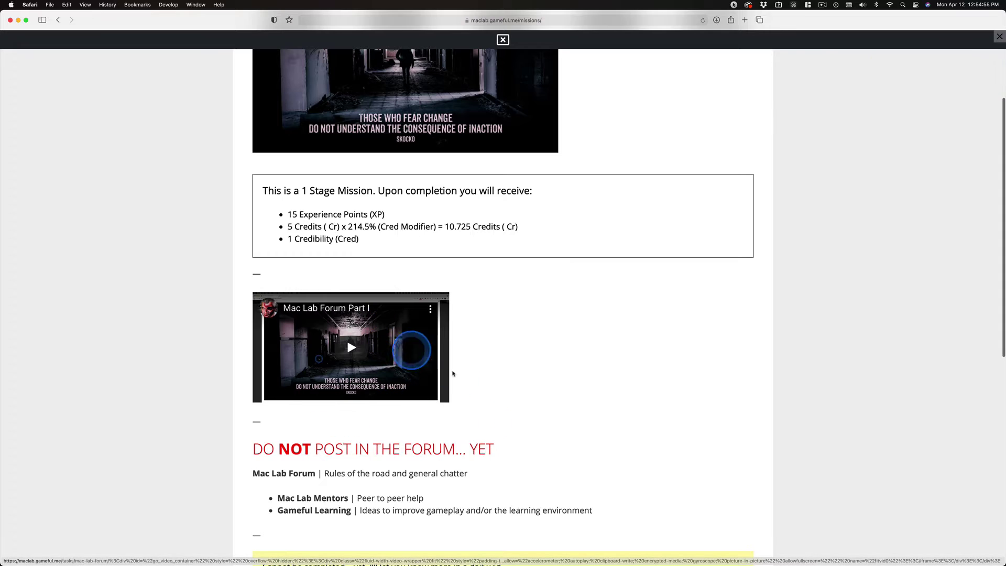
{"action": "scroll", "coordinate": [523, 367], "scroll_direction": "down", "scroll_amount": 2}
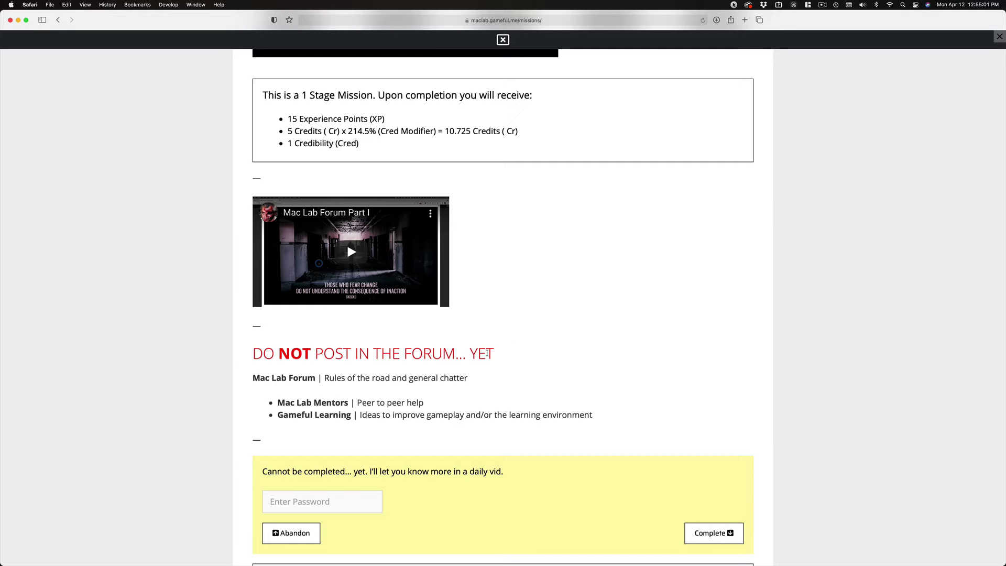
Step: Close the mission overlay and open the Mac Lab Forum, scrolling to its P2P and Gameful Design subforums
{"action": "left_click", "coordinate": [503, 40]}
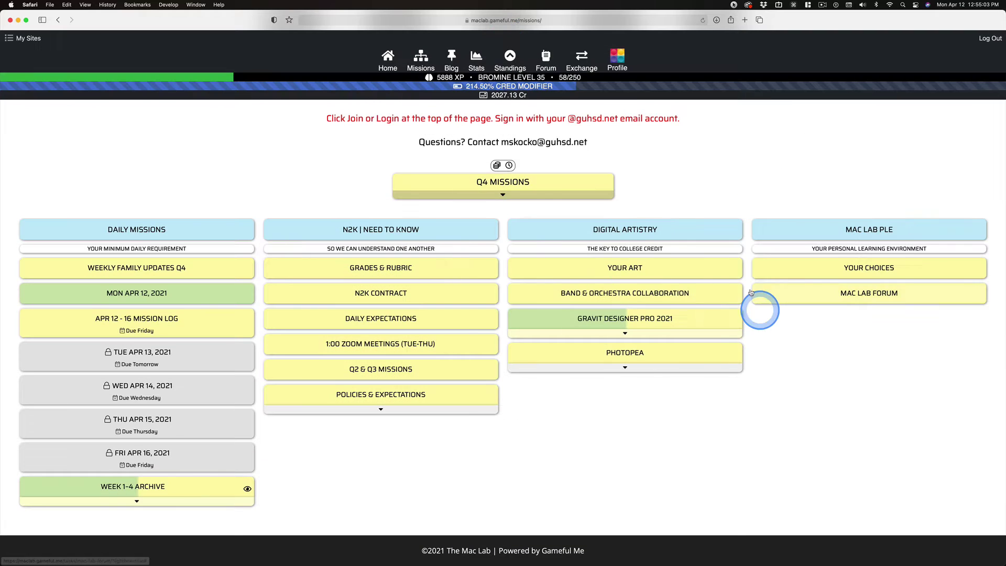
{"action": "left_click", "coordinate": [545, 58]}
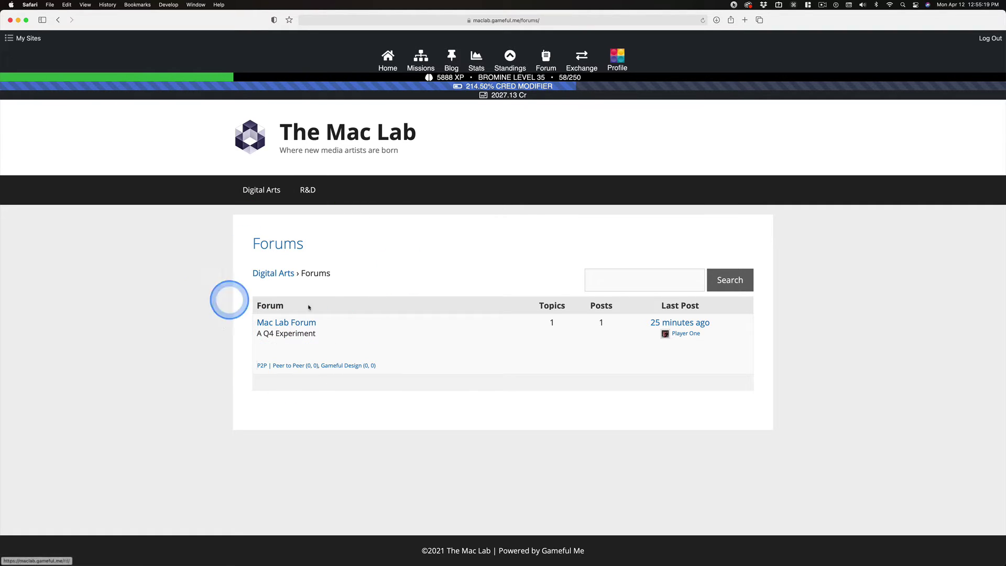
{"action": "left_click", "coordinate": [284, 326]}
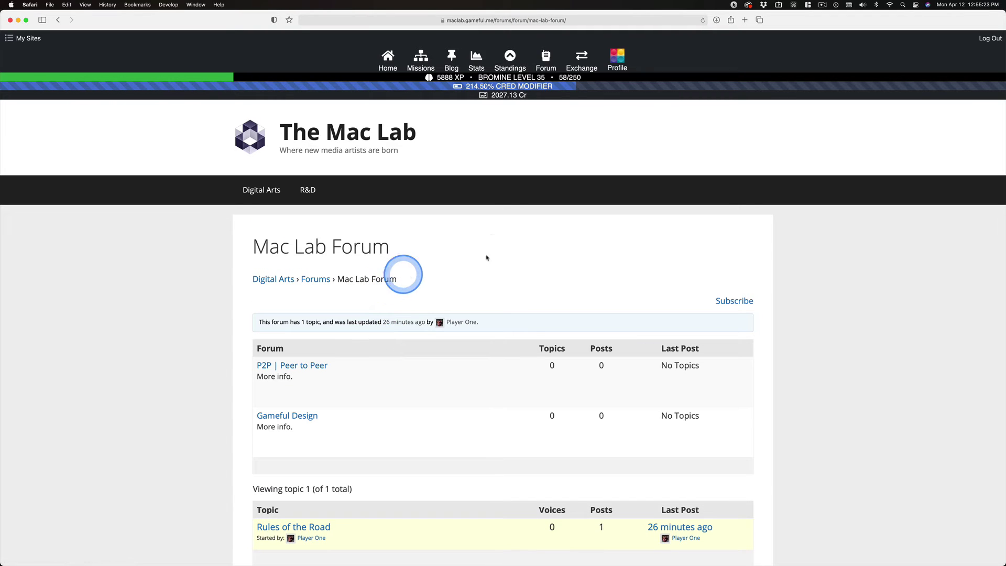
{"action": "scroll", "coordinate": [498, 256], "scroll_direction": "down", "scroll_amount": 1}
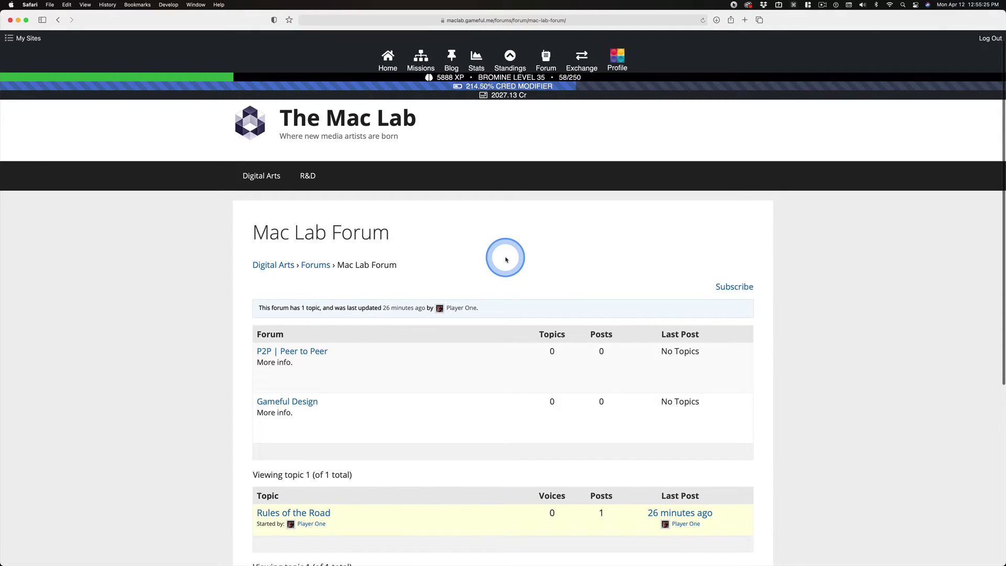
{"action": "scroll", "coordinate": [474, 224], "scroll_direction": "down", "scroll_amount": 4}
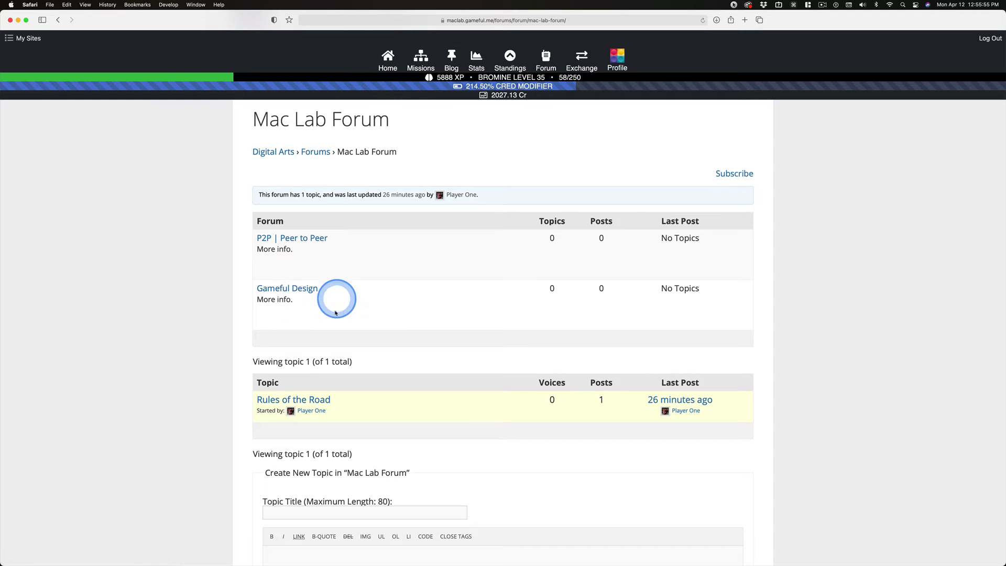
Step: In P2P | Peer to Peer, title a new topic 'How to Add Images to Your Post' and enlarge the body box
{"action": "left_click", "coordinate": [289, 240]}
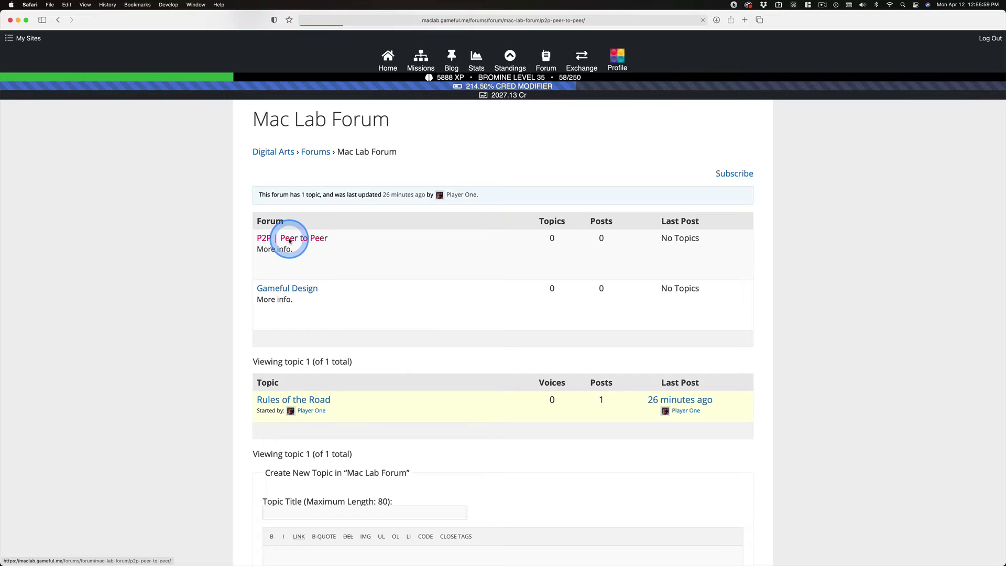
{"action": "scroll", "coordinate": [285, 342], "scroll_direction": "down", "scroll_amount": 5}
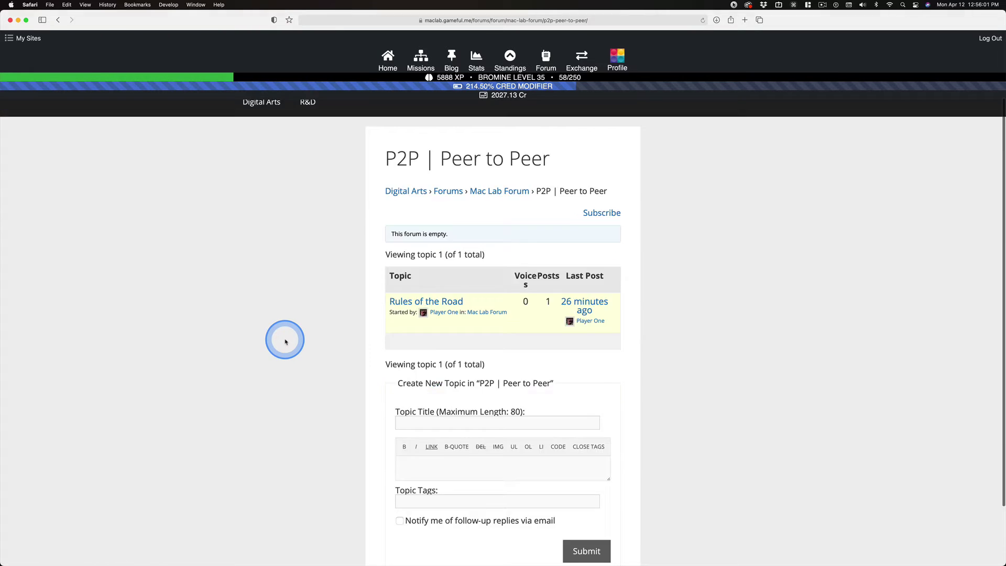
{"action": "left_click", "coordinate": [399, 351]}
{"action": "left_click", "coordinate": [400, 345]}
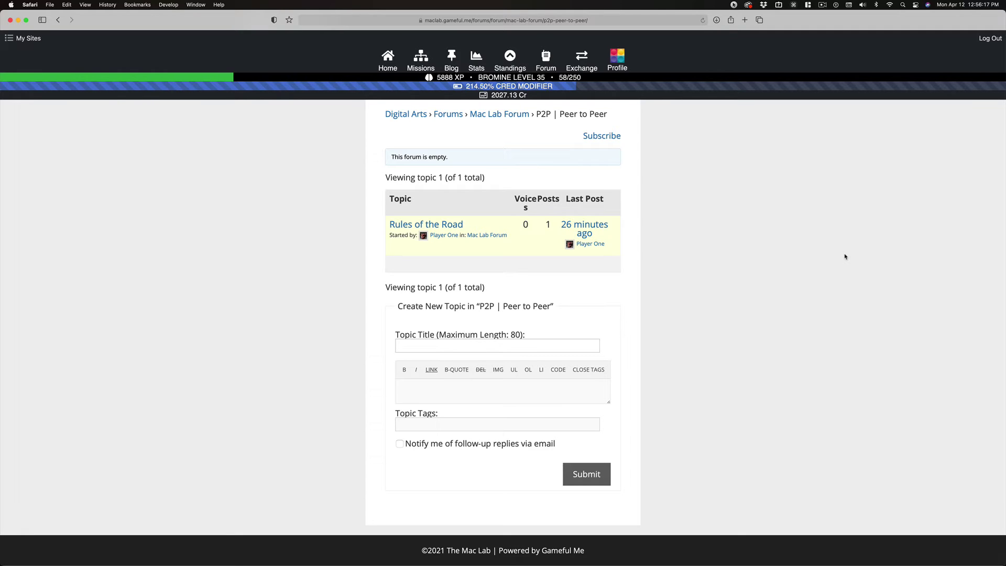
{"action": "key", "text": "Tab"}
{"action": "type", "text": "H"}
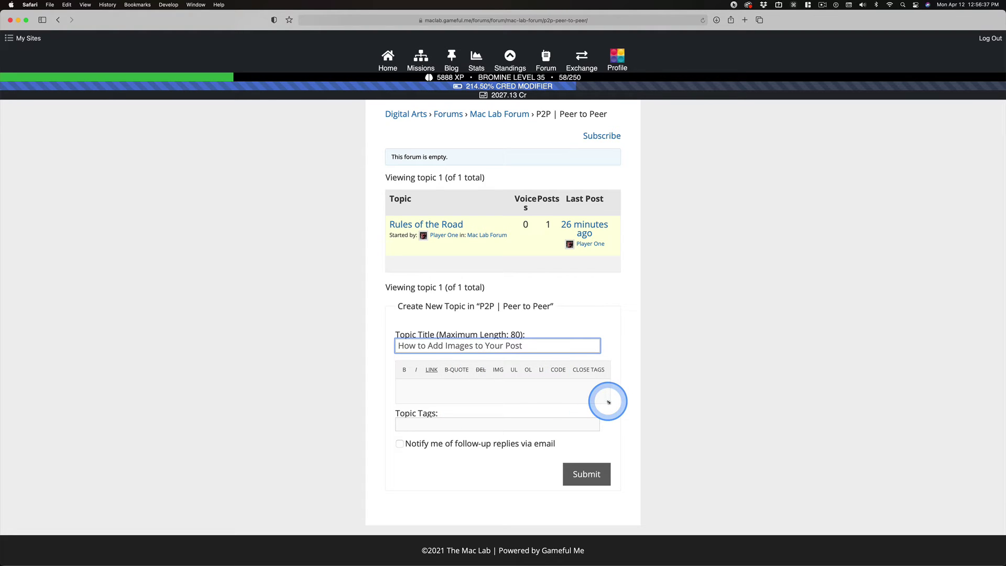
{"action": "left_click_drag", "start_coordinate": [609, 401], "coordinate": [608, 437]}
{"action": "left_click", "coordinate": [430, 404]}
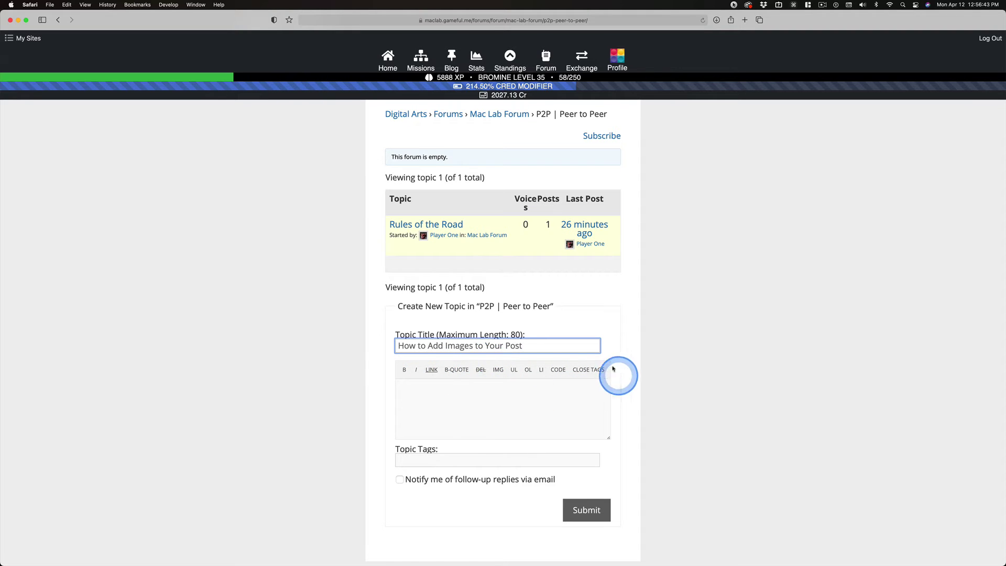
Step: Cancel the IMG image-address prompt and switch to the Missions page
{"action": "left_click", "coordinate": [499, 372]}
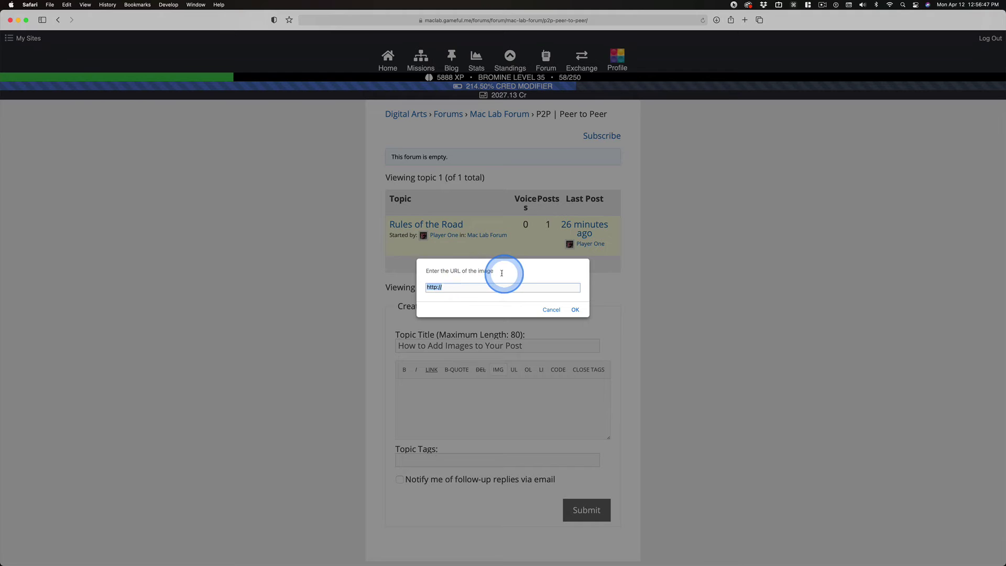
{"action": "left_click", "coordinate": [550, 309]}
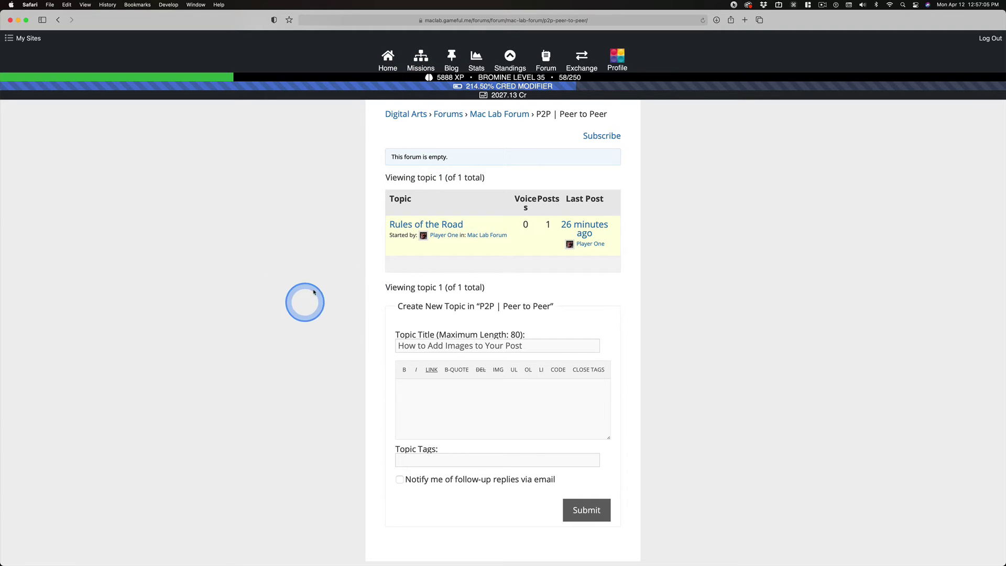
{"action": "right_click", "coordinate": [420, 57]}
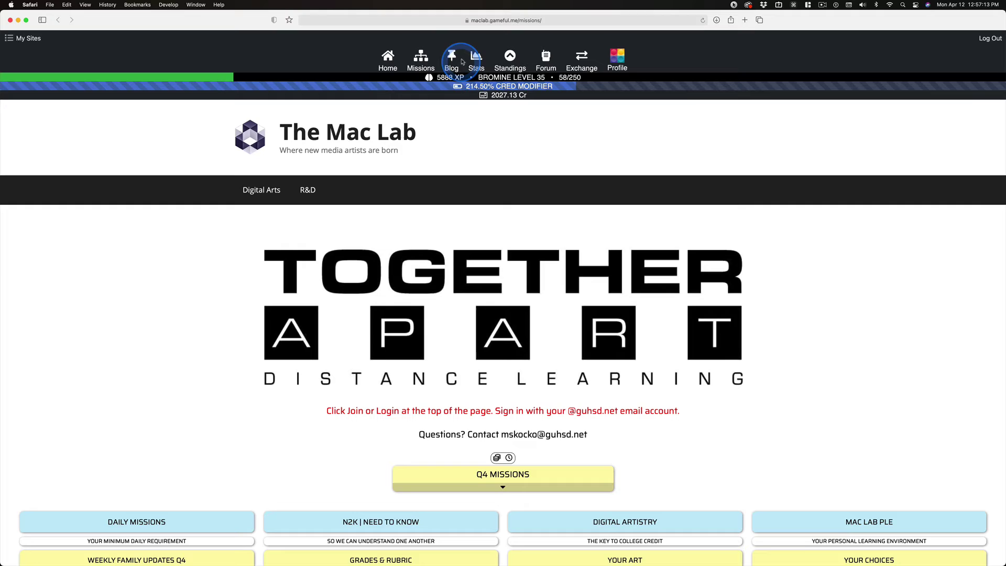
Step: Open the WEEK 1–4 ARCHIVE post's media library and select the butterflyRedux.jpg image
{"action": "left_click", "coordinate": [465, 62]}
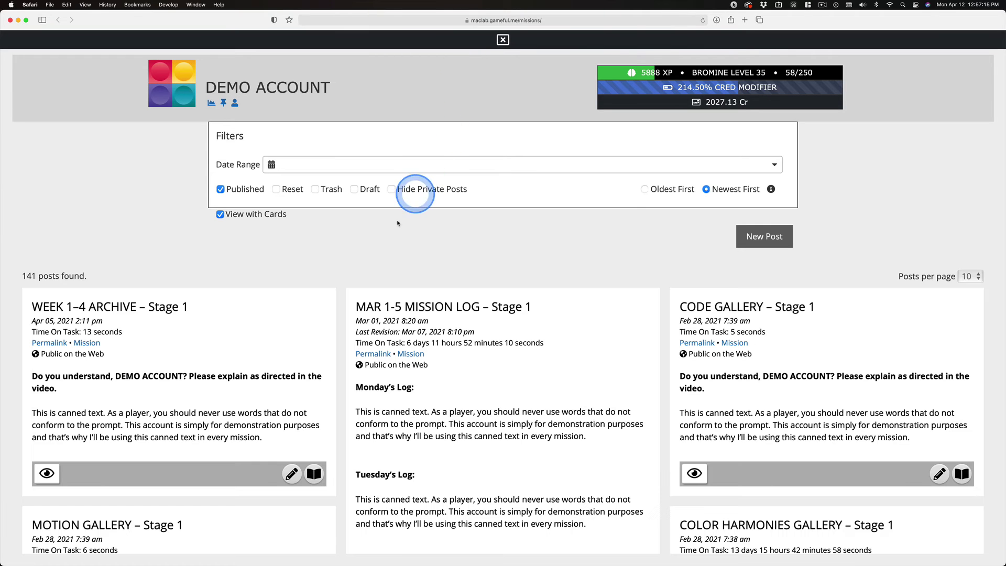
{"action": "left_click", "coordinate": [292, 474]}
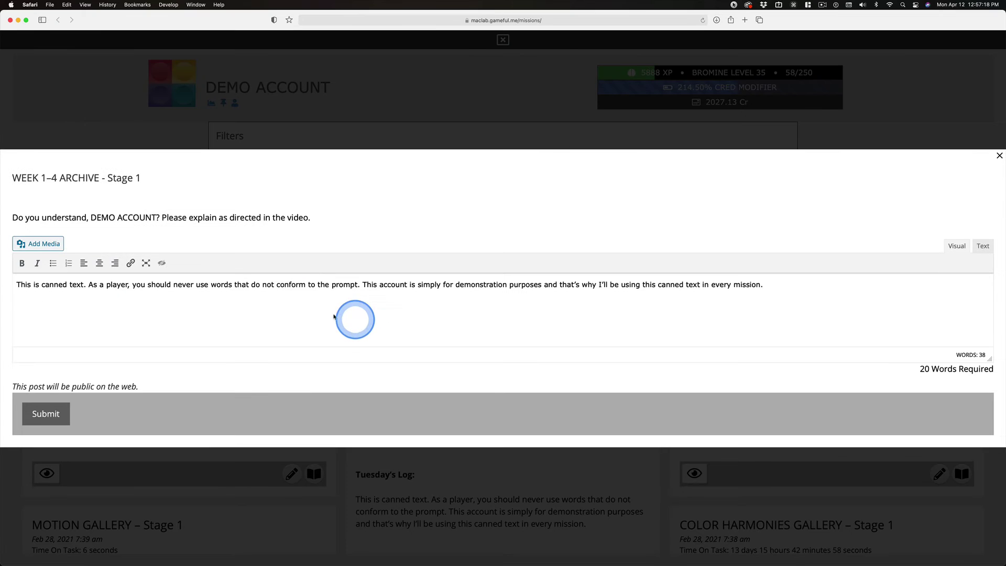
{"action": "left_click", "coordinate": [38, 244]}
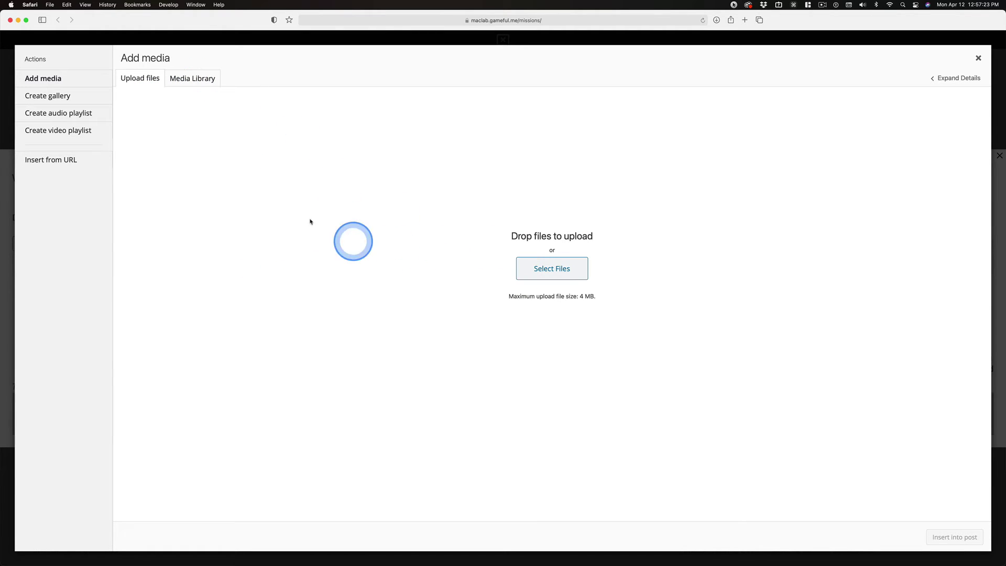
{"action": "left_click", "coordinate": [198, 88]}
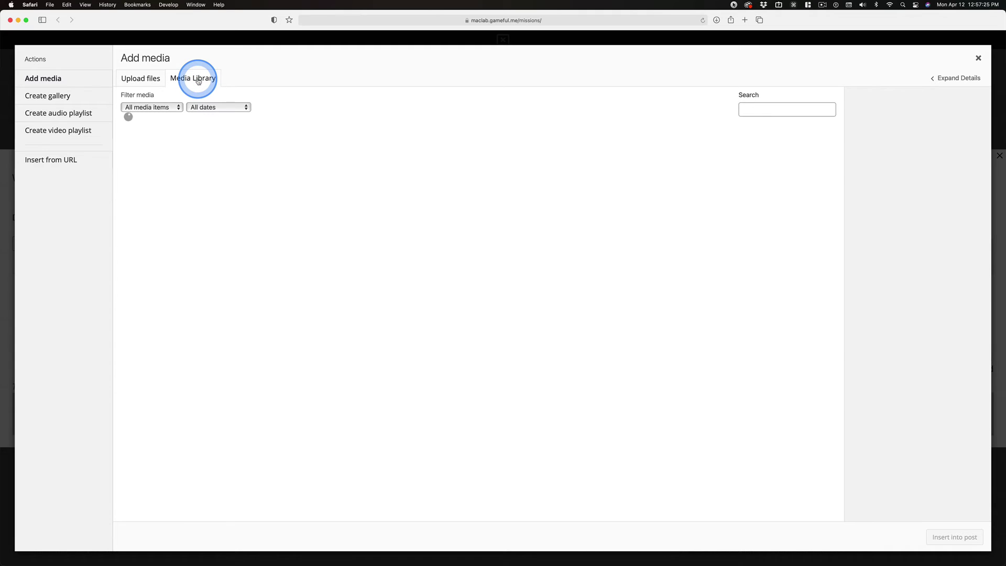
{"action": "scroll", "coordinate": [359, 291], "scroll_direction": "down", "scroll_amount": 15}
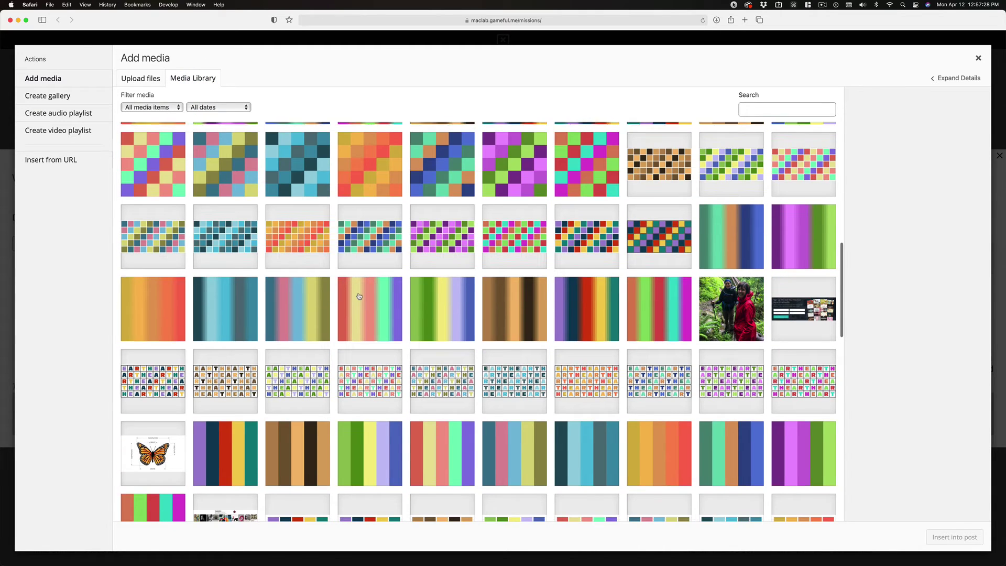
{"action": "scroll", "coordinate": [359, 297], "scroll_direction": "down", "scroll_amount": 1}
{"action": "left_click", "coordinate": [151, 414]}
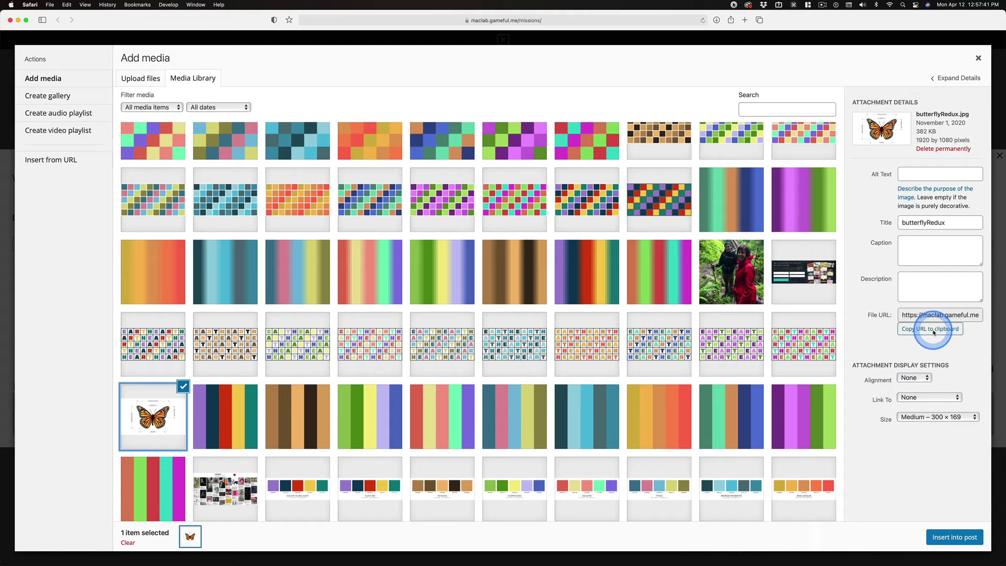
Step: Copy the butterflyRedux.jpg URL, close the dialogs, and return to the new-topic form
{"action": "left_click", "coordinate": [933, 332]}
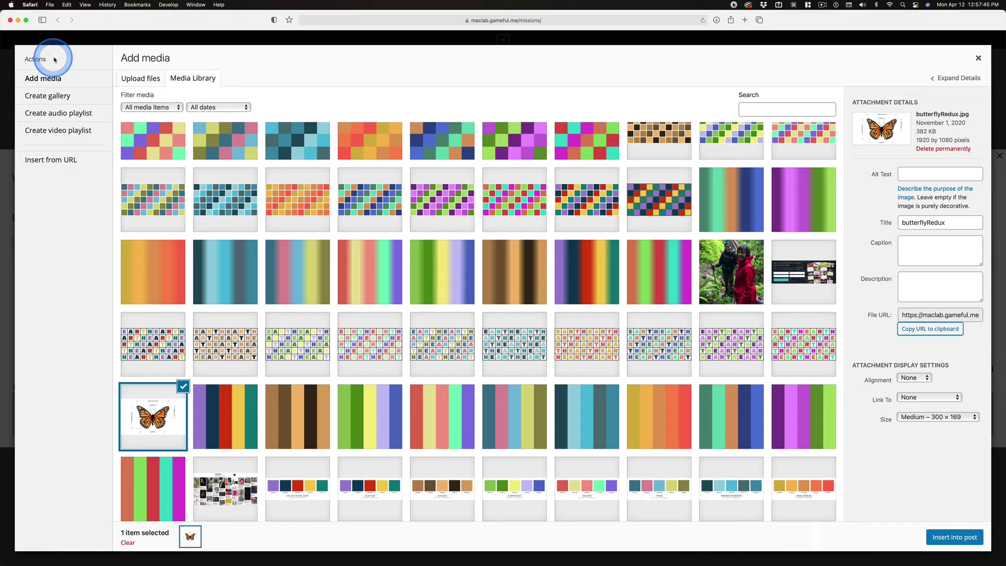
{"action": "left_click", "coordinate": [980, 60]}
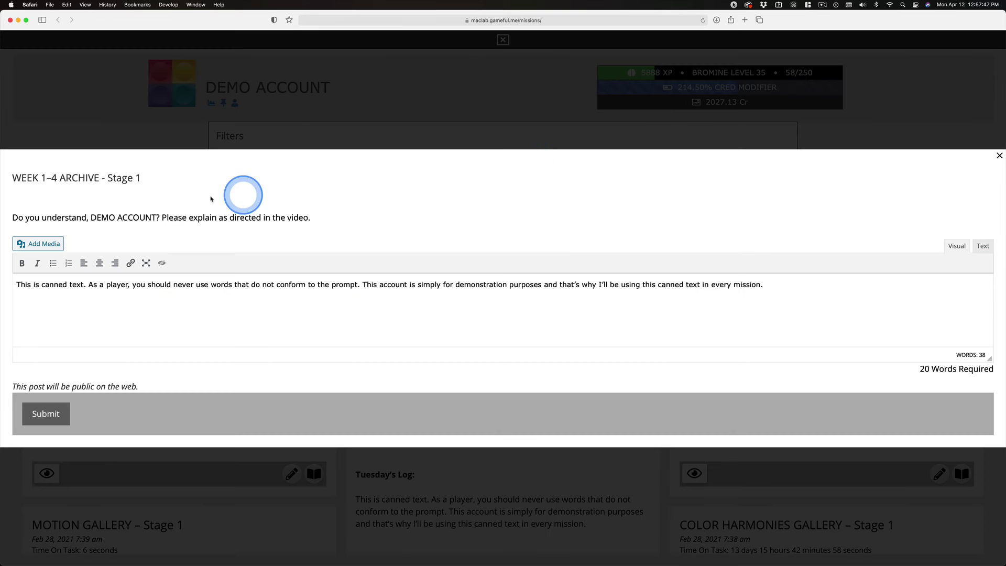
{"action": "left_click", "coordinate": [999, 155]}
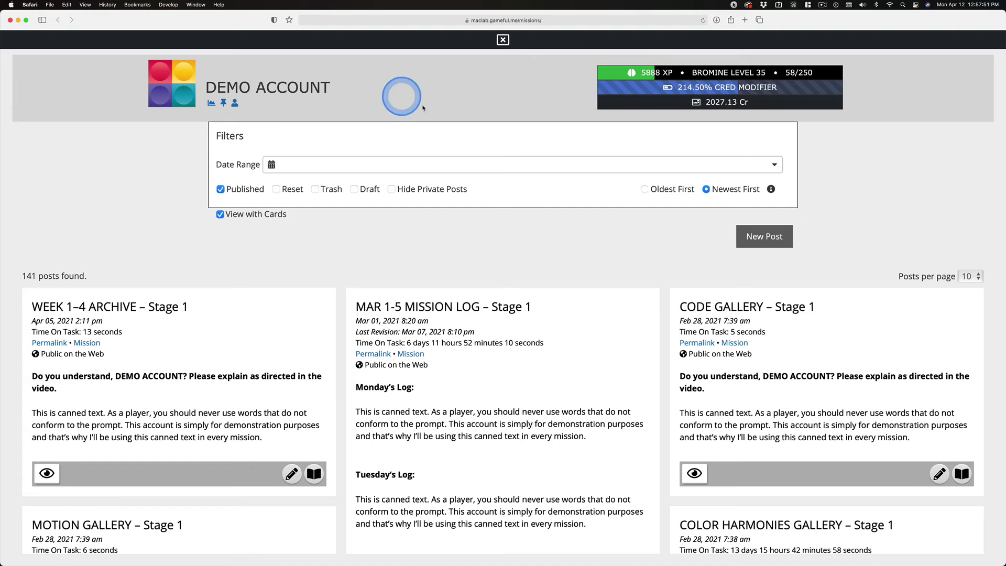
{"action": "key", "text": "super+w"}
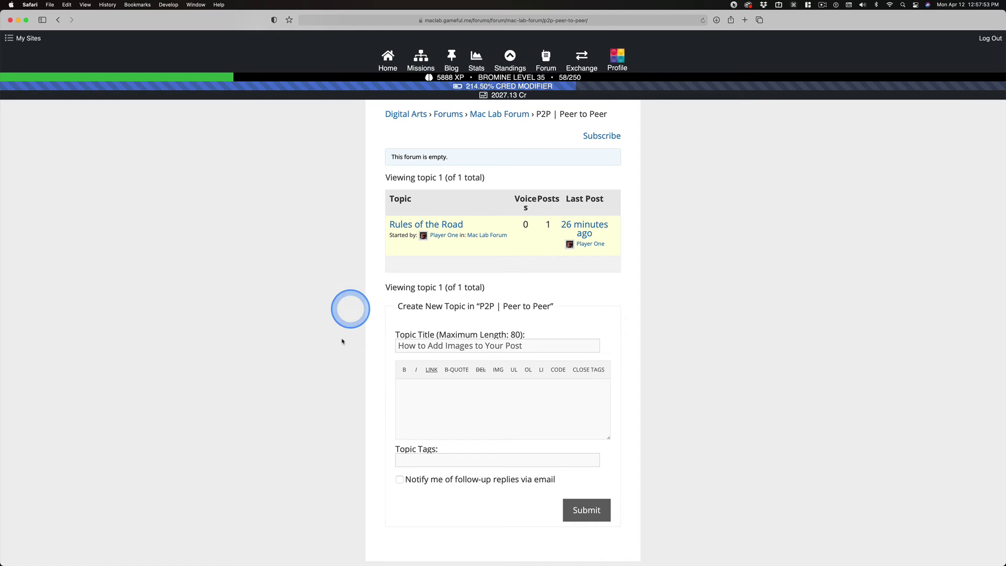
Step: Write 'Info' in the body and embed the butterflyRedux.jpg image with description 'Add Image'
{"action": "left_click", "coordinate": [398, 394]}
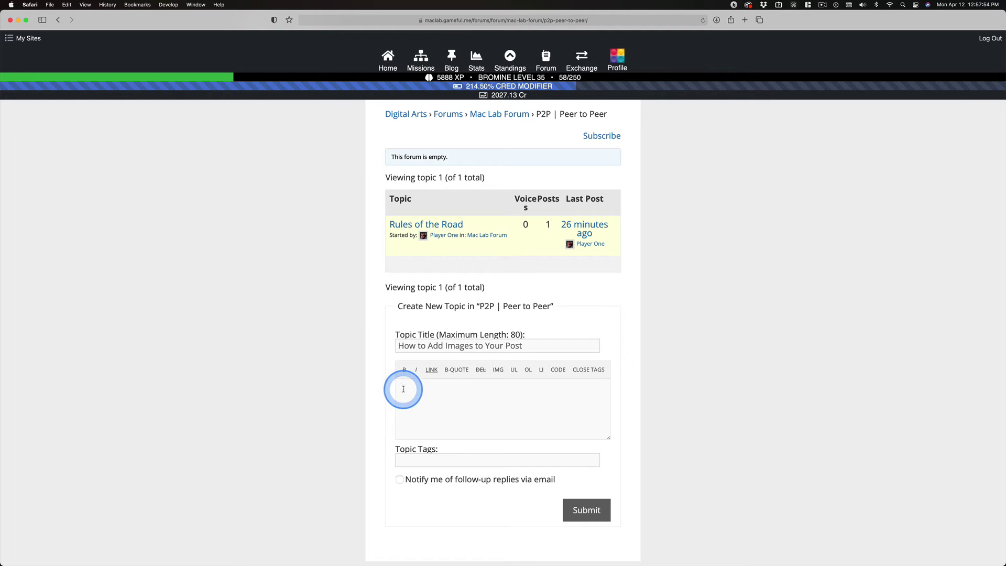
{"action": "left_click", "coordinate": [497, 370]}
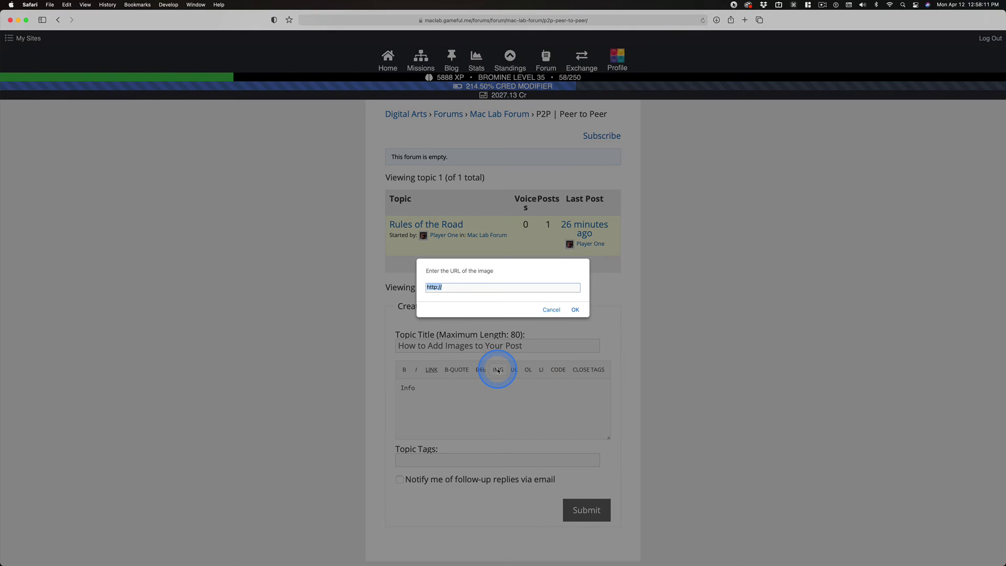
{"action": "key", "text": "super+v"}
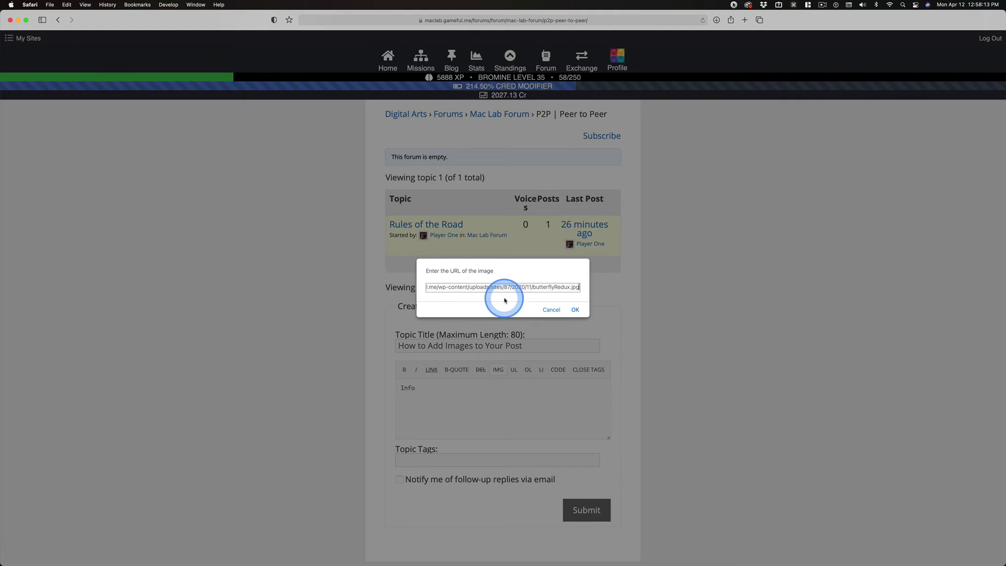
{"action": "left_click", "coordinate": [575, 309]}
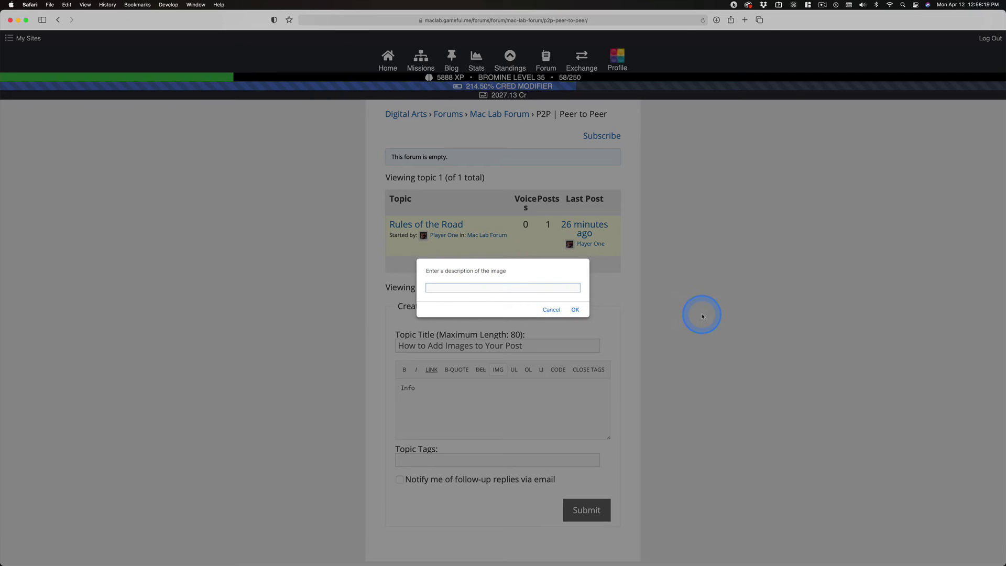
{"action": "left_click", "coordinate": [791, 342]}
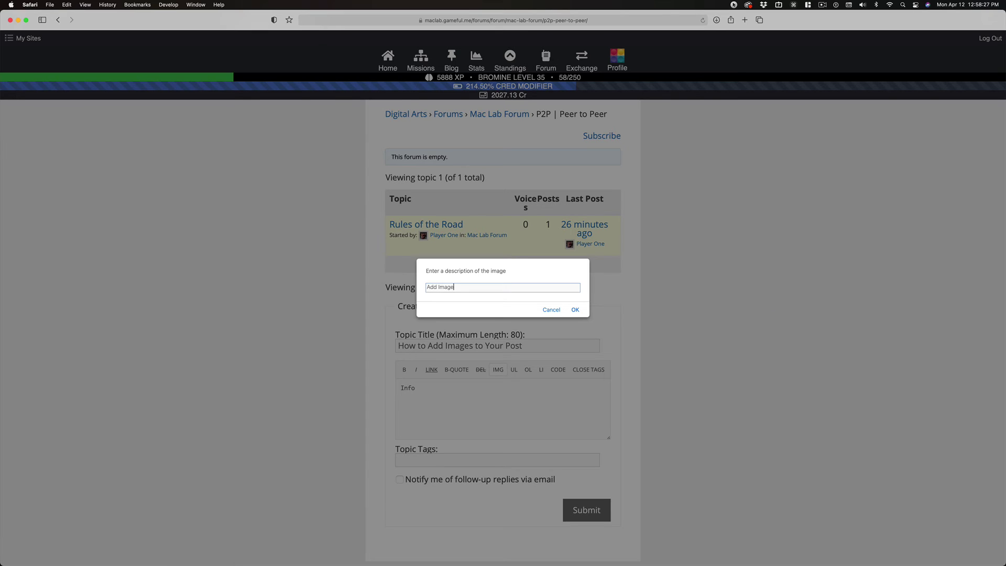
{"action": "left_click", "coordinate": [575, 309]}
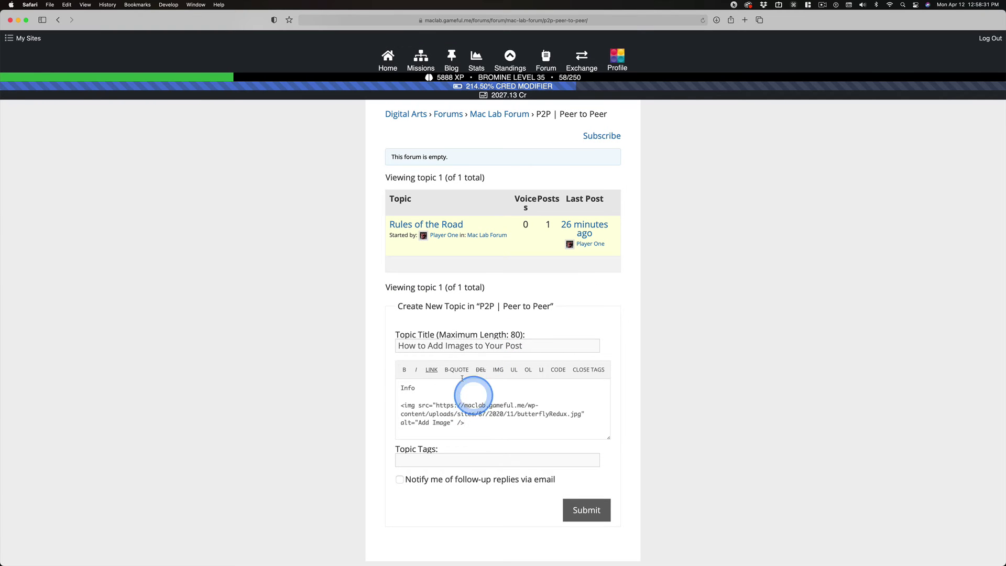
Step: Tag the topic image, JPG, PNG, turn on follow-up reply notifications, and submit it
{"action": "left_click", "coordinate": [400, 460]}
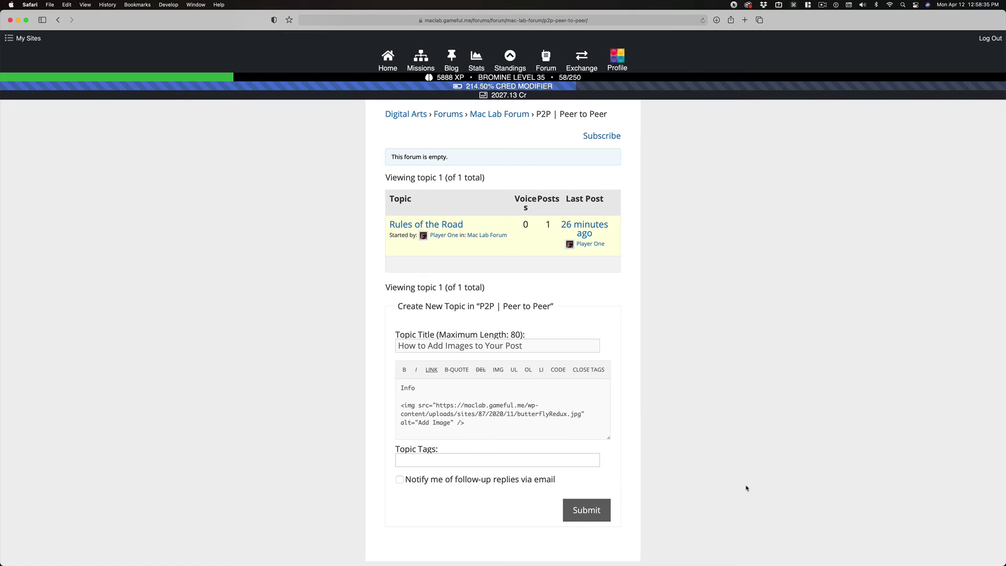
{"action": "type", "text": "image, JPG, PNG"}
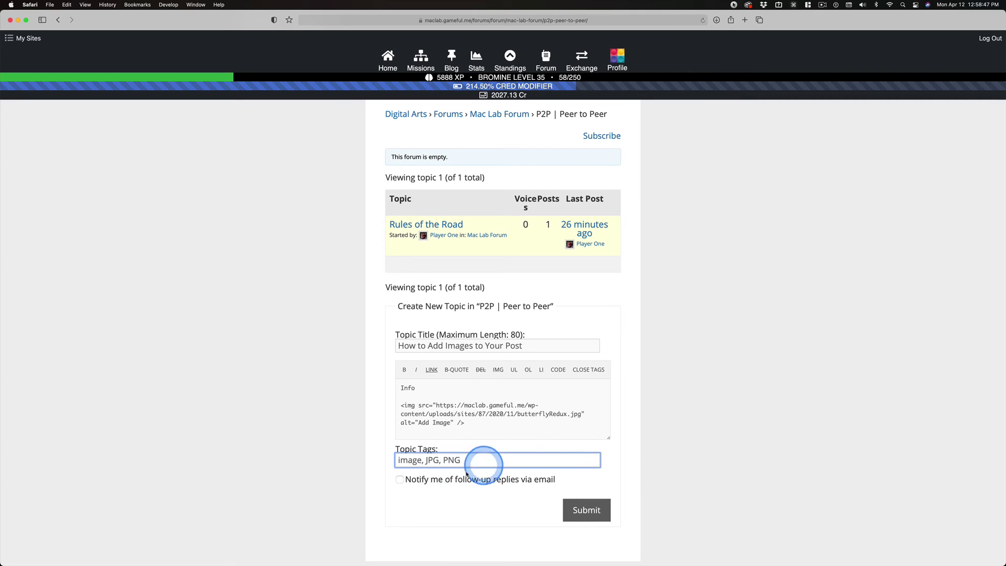
{"action": "left_click", "coordinate": [399, 480]}
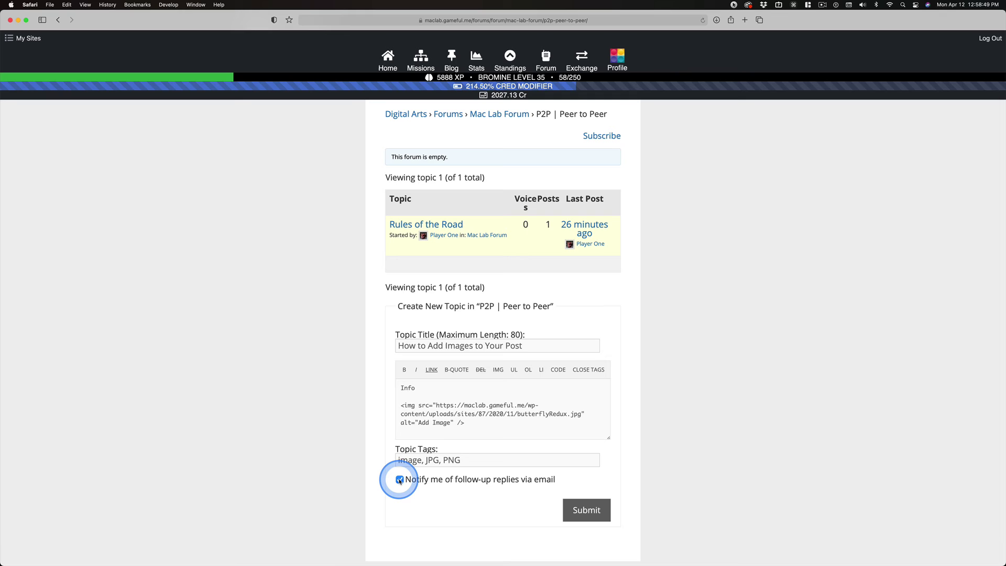
{"action": "left_click", "coordinate": [593, 510]}
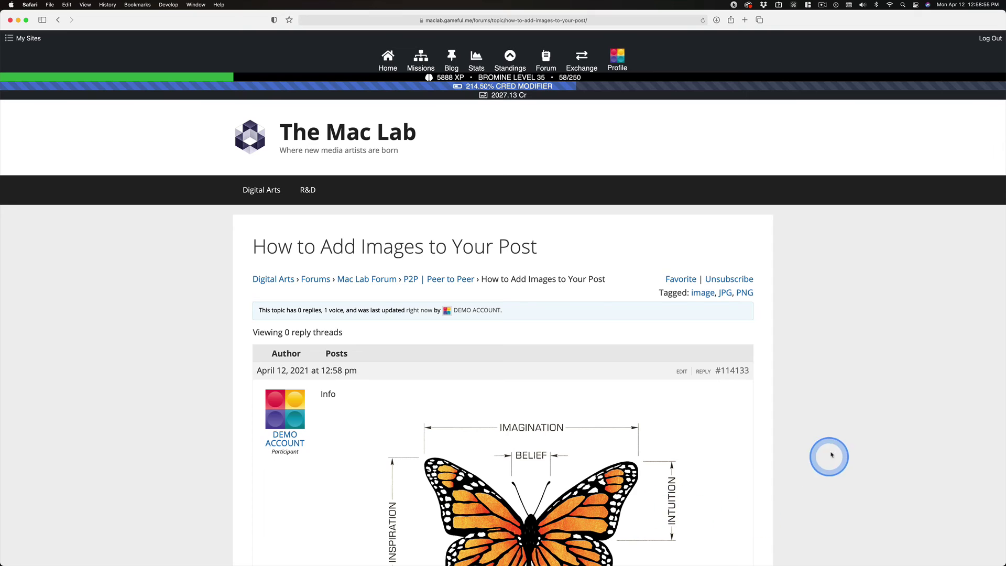
{"action": "scroll", "coordinate": [927, 442], "scroll_direction": "down", "scroll_amount": 5}
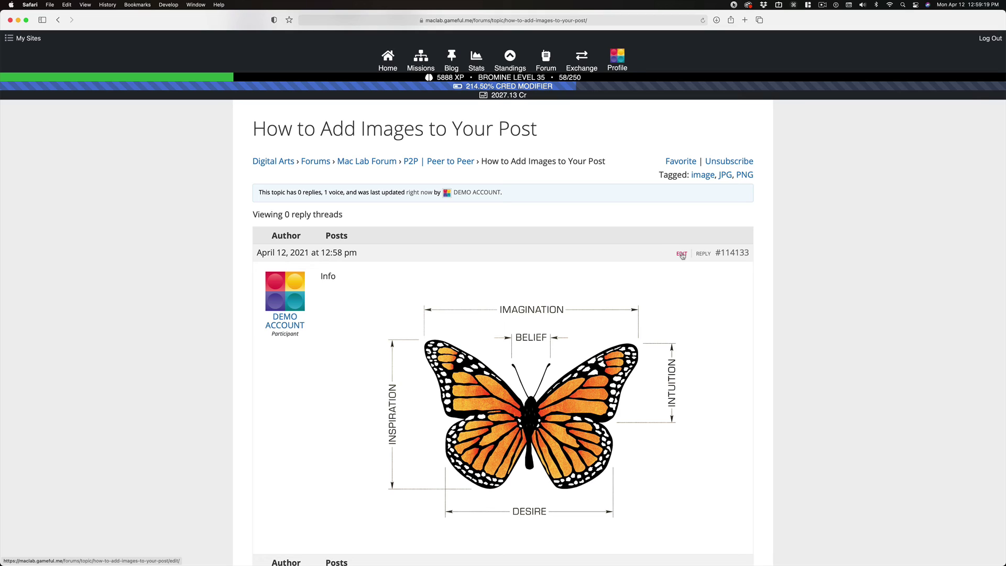
{"action": "left_click", "coordinate": [681, 255]}
{"action": "left_click", "coordinate": [680, 255]}
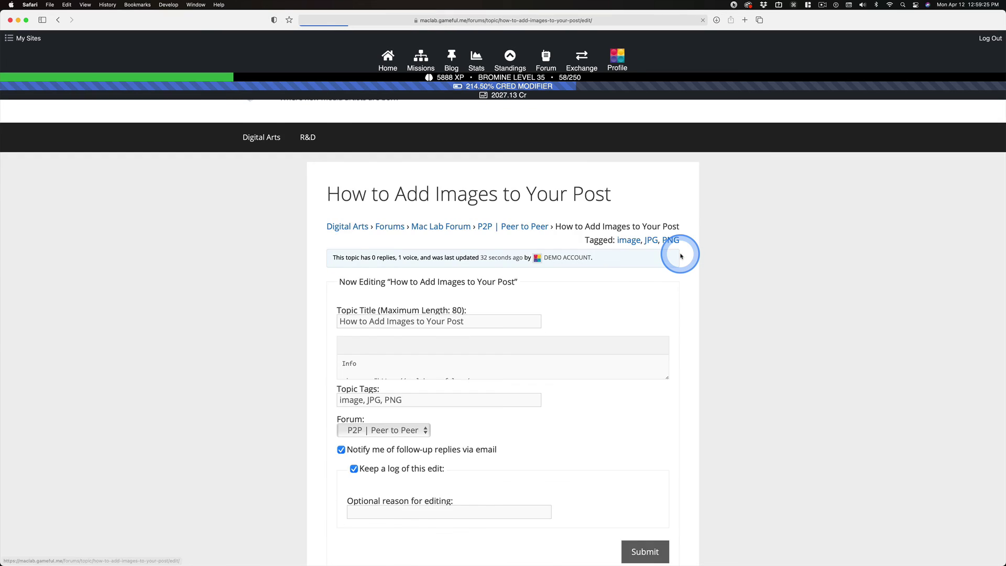
{"action": "scroll", "coordinate": [750, 405], "scroll_direction": "down", "scroll_amount": 3}
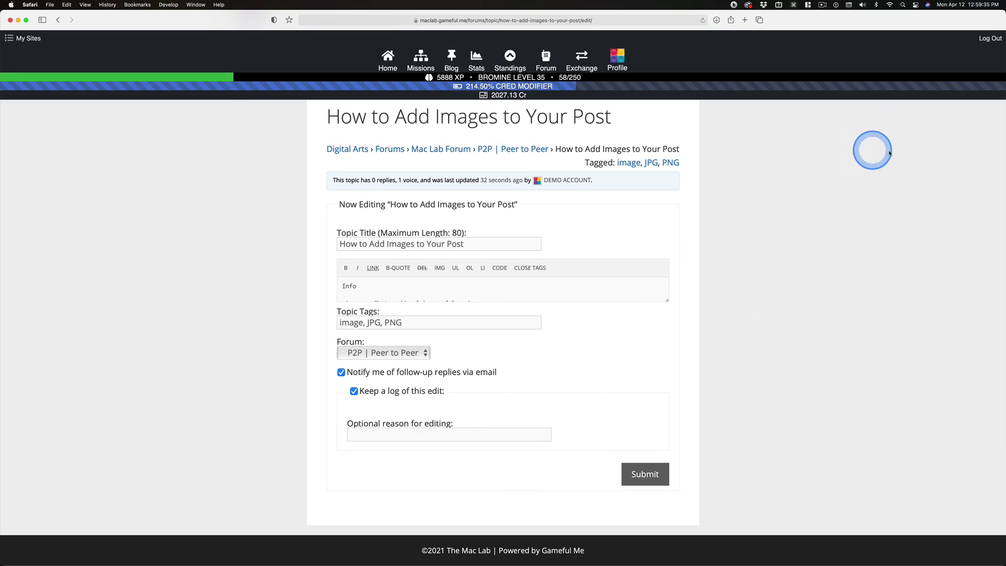
{"action": "scroll", "coordinate": [274, 180], "scroll_direction": "up", "scroll_amount": 2}
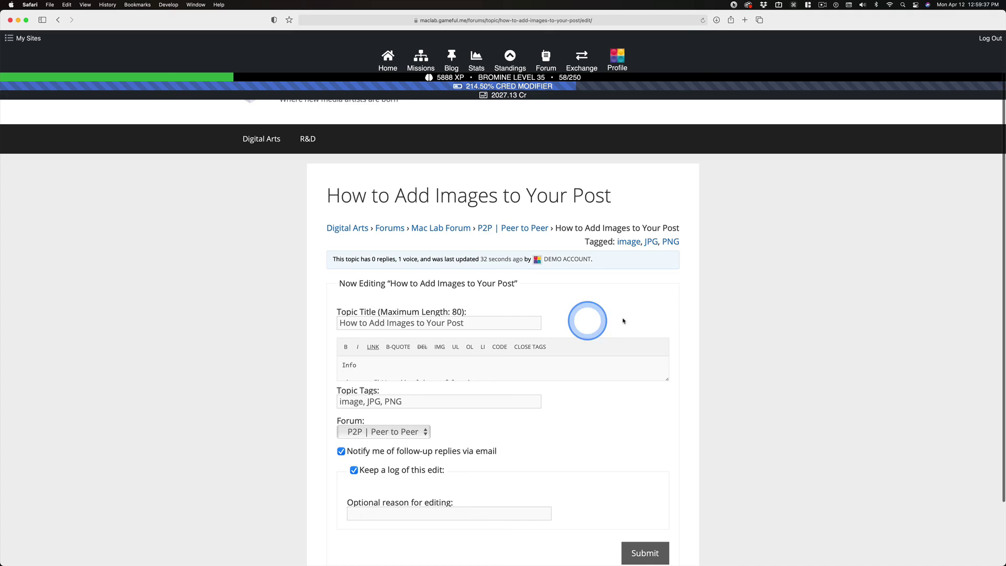
{"action": "scroll", "coordinate": [612, 325], "scroll_direction": "down", "scroll_amount": 2}
{"action": "left_click", "coordinate": [645, 474]}
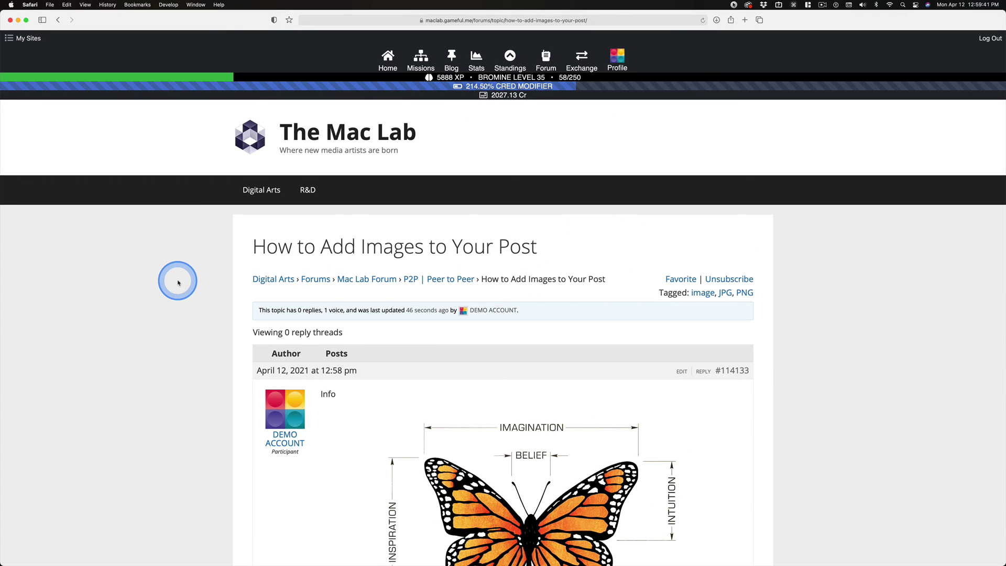
Step: Scroll the P2P | Peer to Peer topic list showing the new topic beside Rules of the Road
{"action": "scroll", "coordinate": [177, 282], "scroll_direction": "down", "scroll_amount": 5}
{"action": "scroll", "coordinate": [178, 283], "scroll_direction": "up", "scroll_amount": 5}
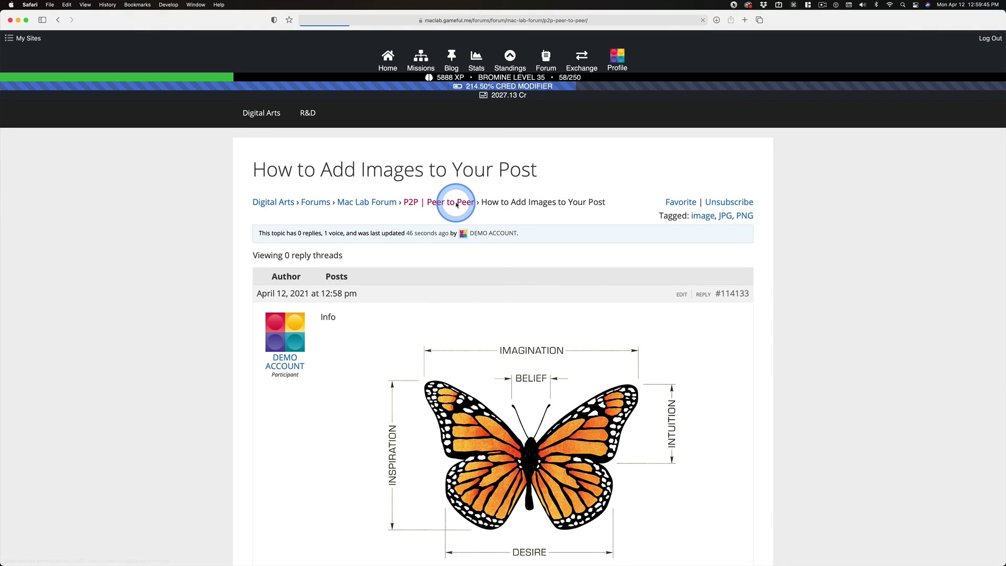
{"action": "scroll", "coordinate": [242, 310], "scroll_direction": "down", "scroll_amount": 2}
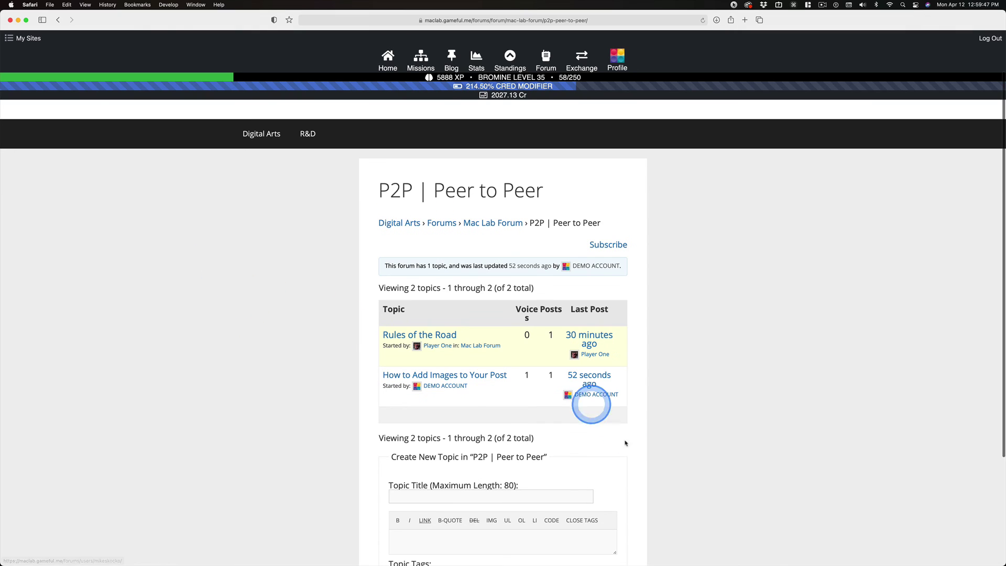